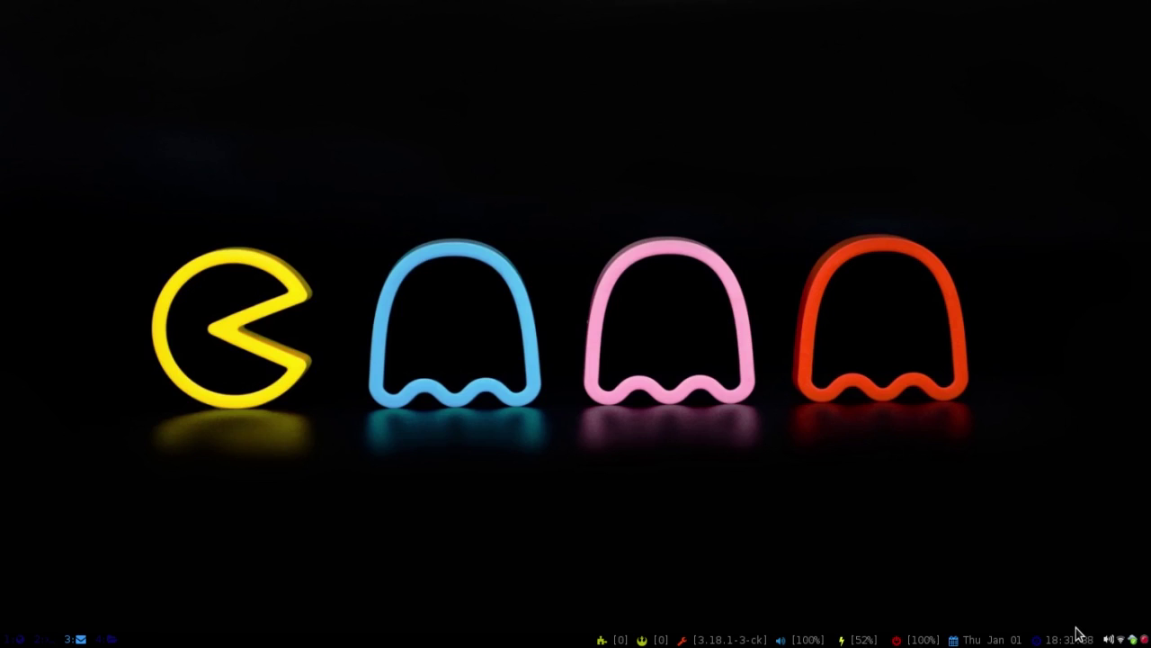
{"action": "left_click", "coordinate": [13, 639]}
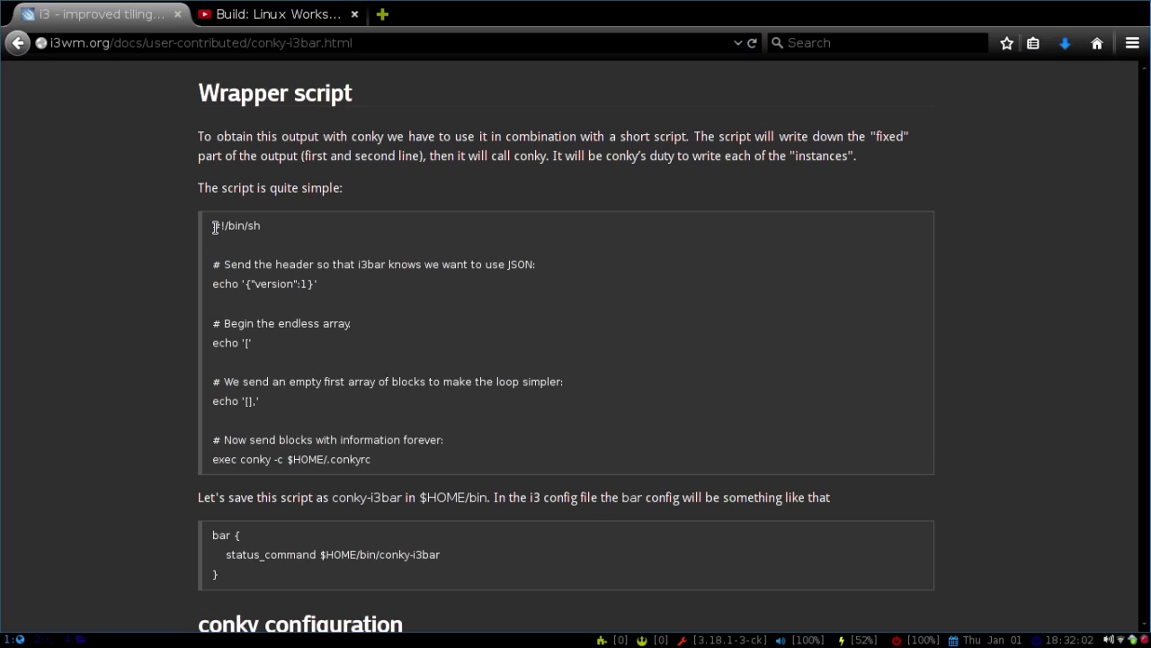
{"action": "left_click_drag", "start_coordinate": [214, 226], "coordinate": [478, 460]}
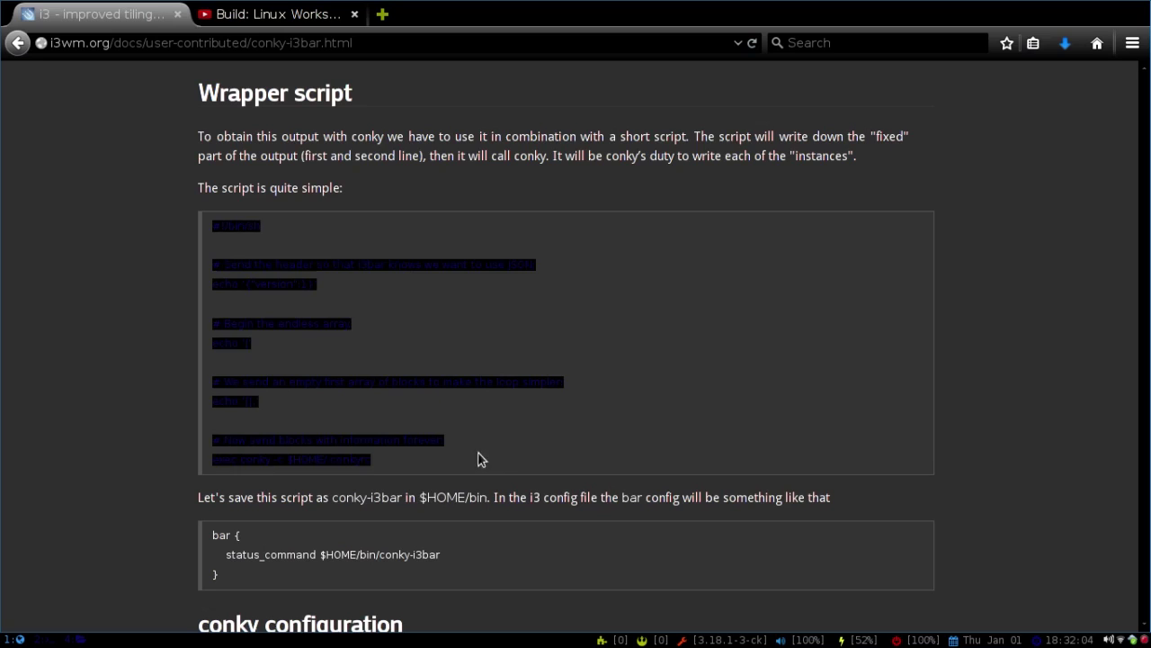
{"action": "left_click", "coordinate": [541, 453]}
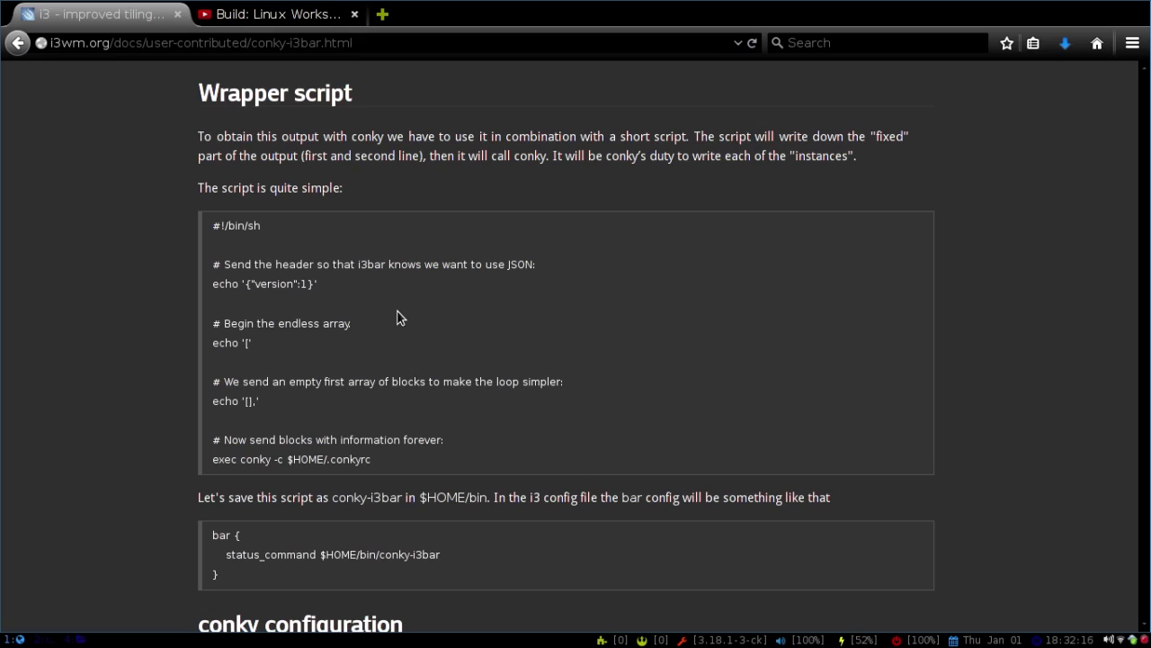
- On workspace 2, quit Vim after reviewing the four-line .conkyi3 wrapper script
{"action": "key", "text": "super+2"}
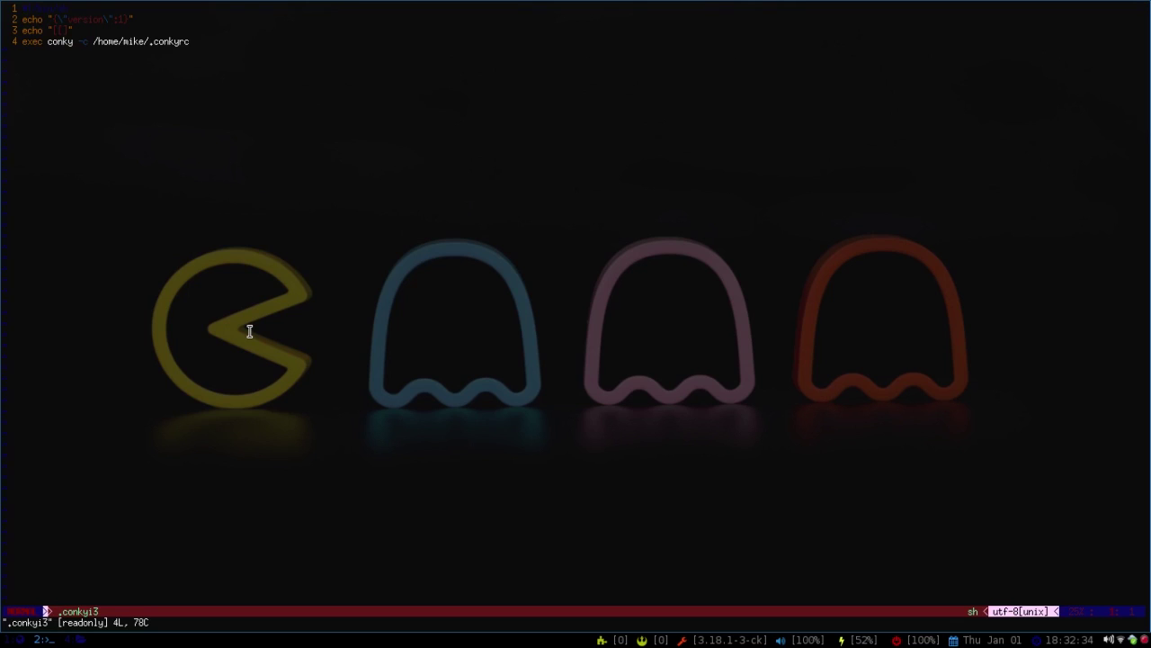
{"action": "type", "text": ":q"}
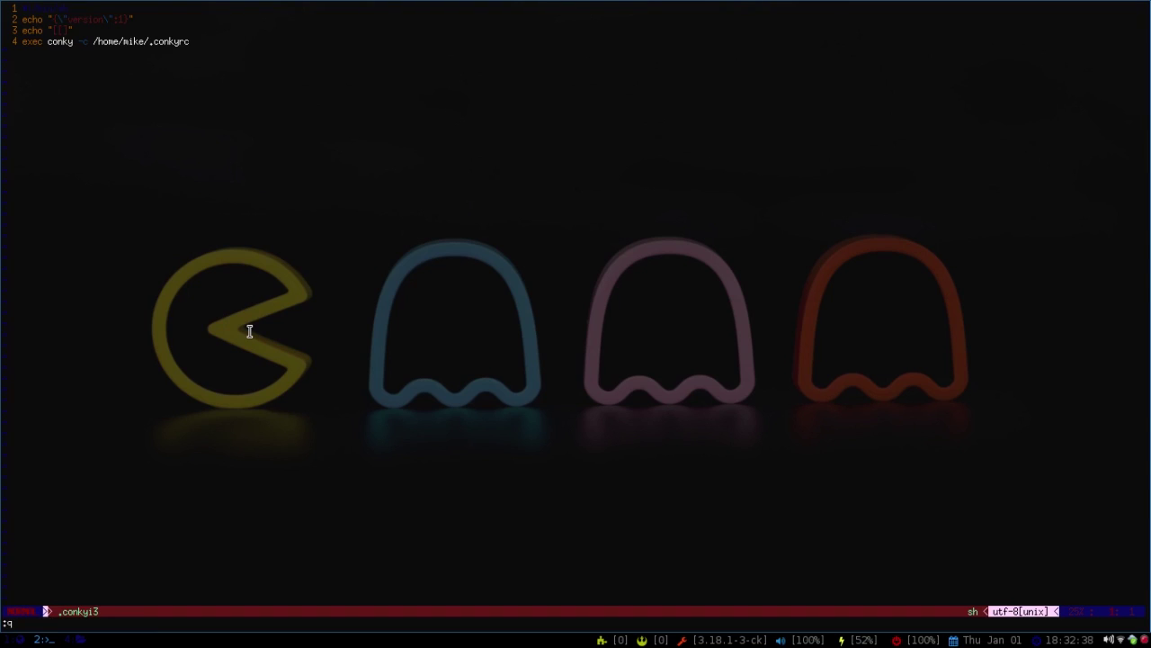
{"action": "key", "text": "Return"}
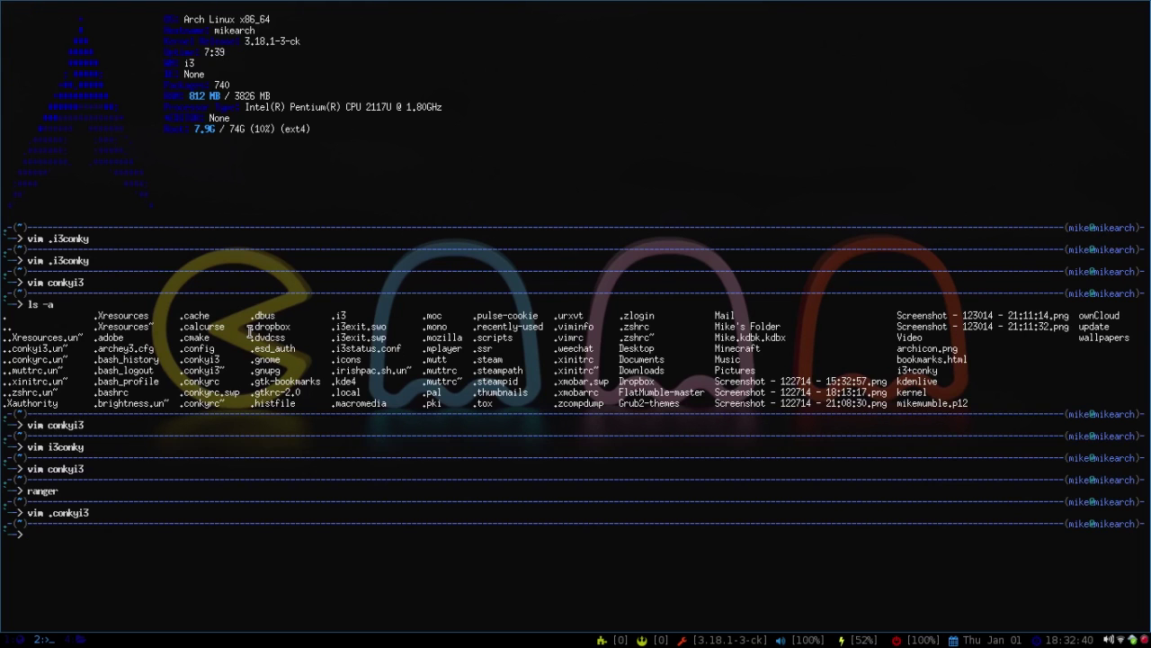
{"action": "type", "text": "sudo chmod +x .conkyi3"}
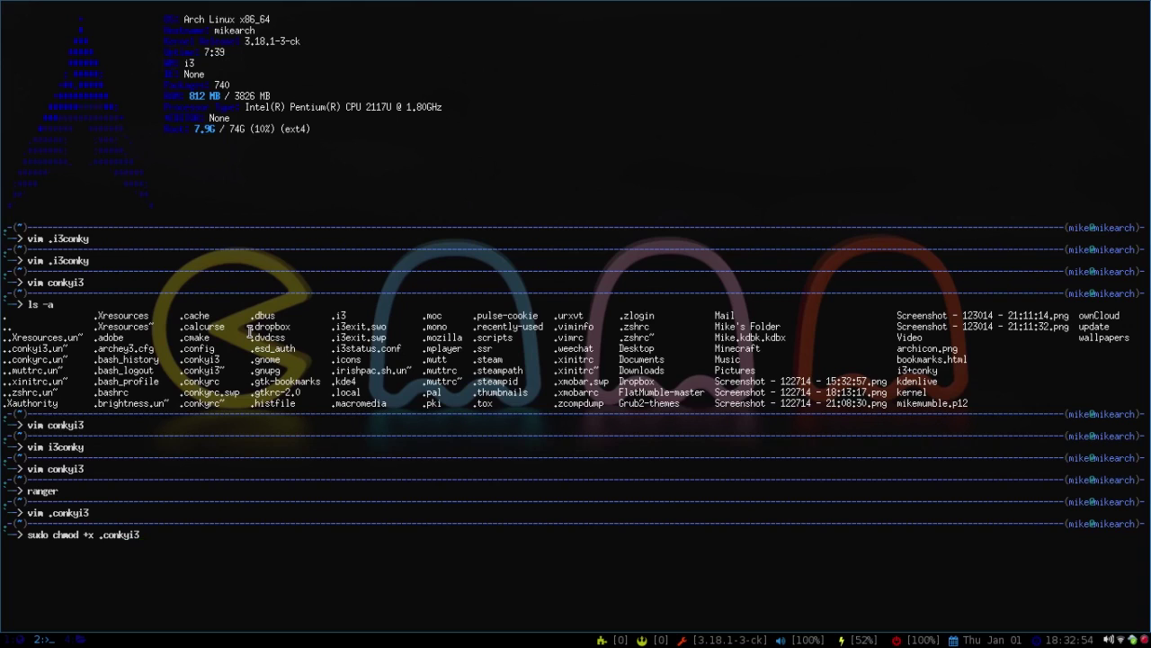
{"action": "key", "text": "BackSpace"}
{"action": "key", "text": "BackSpace"}
{"action": "key", "text": "BackSpace"}
{"action": "key", "text": "BackSpace"}
{"action": "key", "text": "BackSpace"}
{"action": "key", "text": "BackSpace"}
{"action": "key", "text": "BackSpace"}
{"action": "key", "text": "BackSpace"}
{"action": "key", "text": "BackSpace"}
{"action": "key", "text": "BackSpace"}
{"action": "key", "text": "BackSpace"}
{"action": "key", "text": "BackSpace"}
{"action": "key", "text": "BackSpace"}
{"action": "key", "text": "BackSpace"}
{"action": "key", "text": "BackSpace"}
{"action": "key", "text": "BackSpace"}
{"action": "key", "text": "BackSpace"}
{"action": "key", "text": "BackSpace"}
{"action": "key", "text": "BackSpace"}
{"action": "key", "text": "BackSpace"}
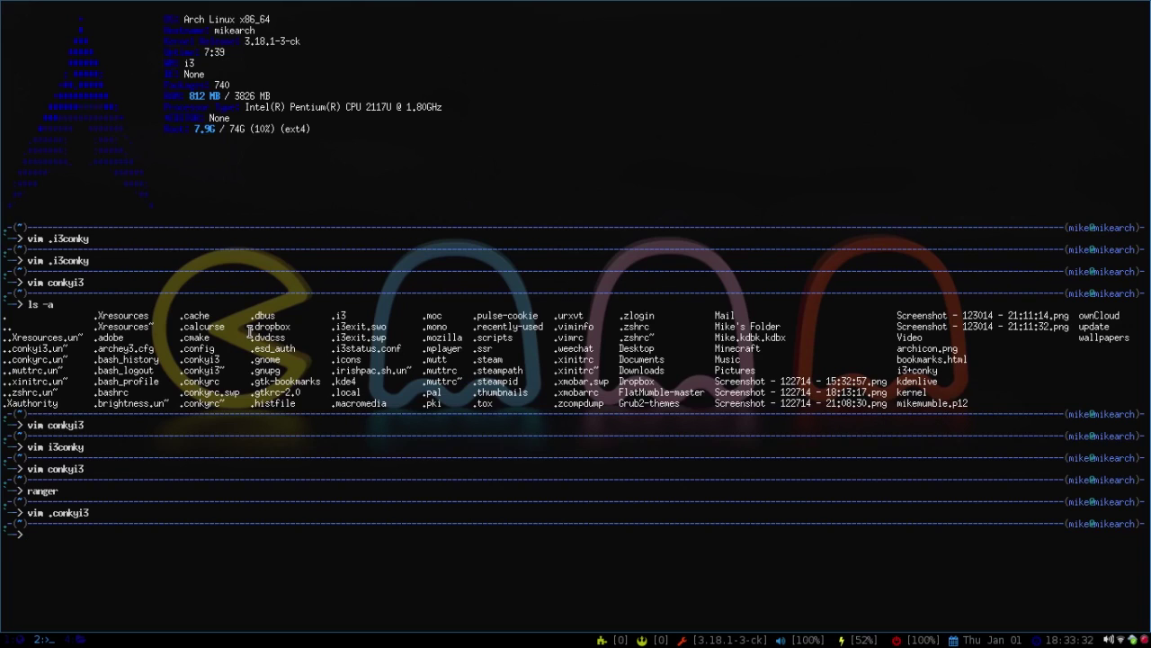
{"action": "type", "text": "gedit .conkyrc"}
{"action": "key", "text": "Return"}
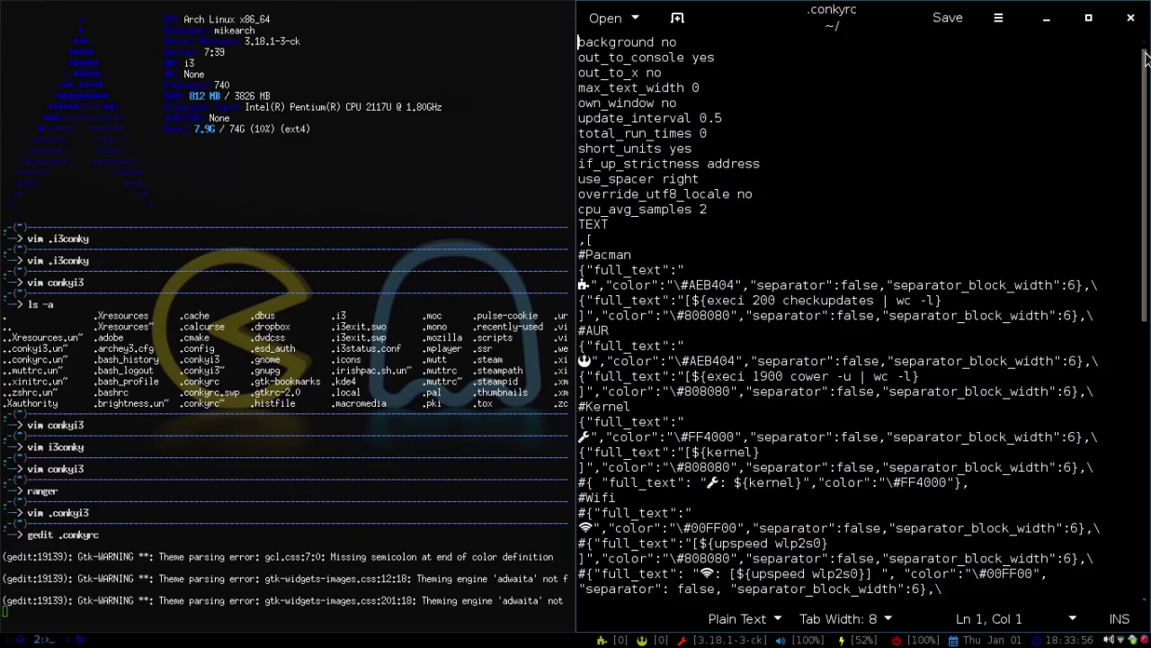
{"action": "mouse_move", "coordinate": [1147, 58]}
{"action": "left_mouse_down"}
{"action": "mouse_move", "coordinate": [1138, 431]}
{"action": "mouse_move", "coordinate": [1148, 47]}
{"action": "left_mouse_up"}
{"action": "left_click", "coordinate": [1131, 19]}
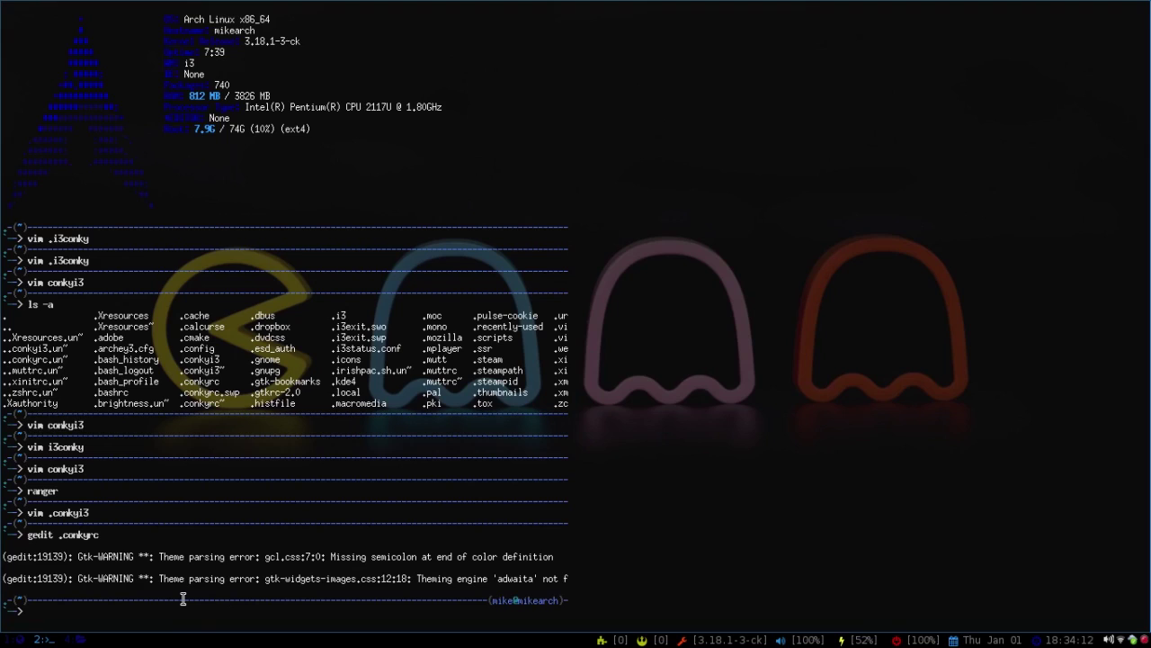
{"action": "type", "text": "i3"}
{"action": "key", "text": "BackSpace"}
{"action": "key", "text": "BackSpace"}
{"action": "type", "text": "vim ~/.i3/config"}
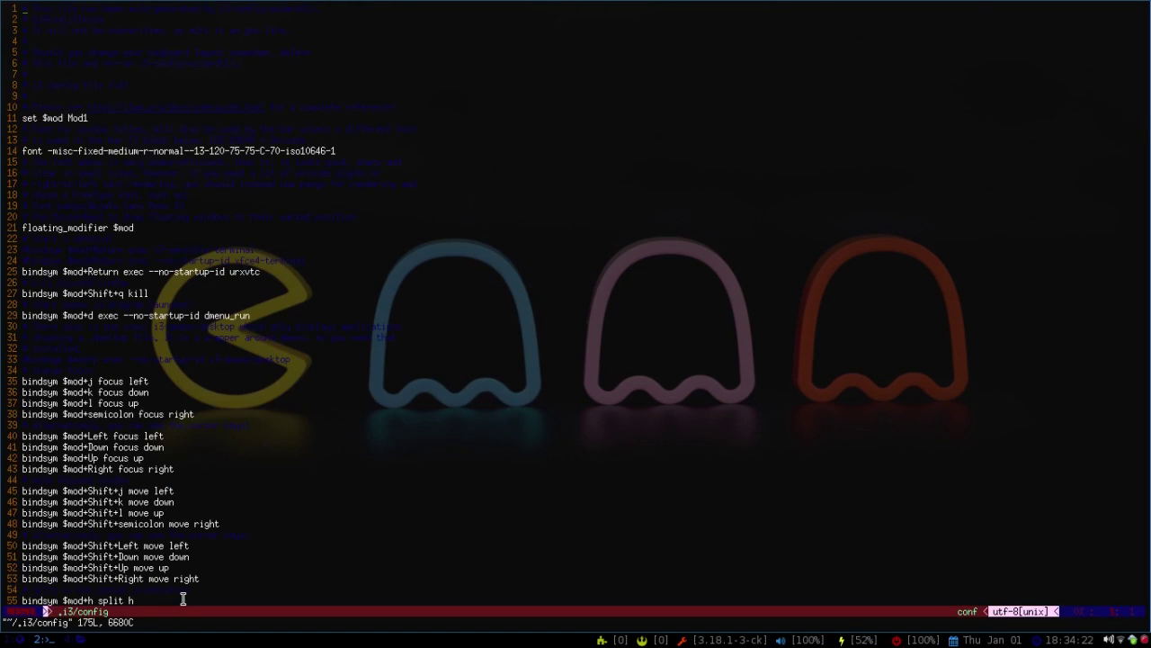
{"action": "scroll", "coordinate": [183, 599], "scroll_direction": "down", "scroll_amount": 20}
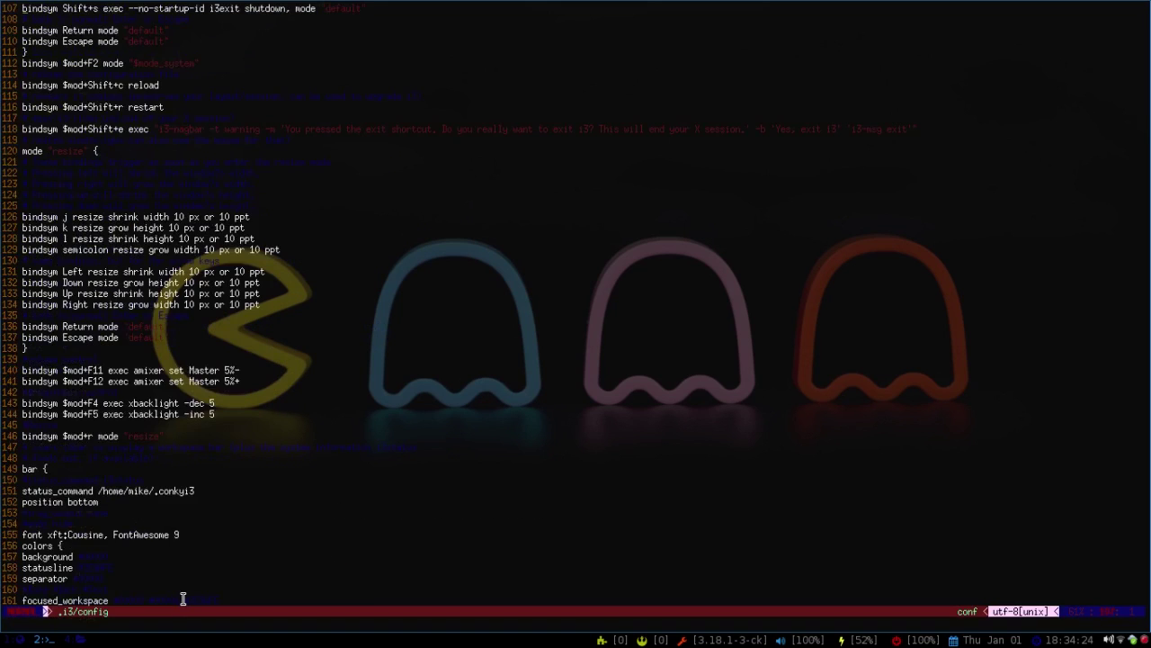
{"action": "key", "text": "alt+shift+q"}
{"action": "type", "text": ":q"}
- Leave Vim and restart i3 in place with Mod+Shift+r to reload the status bar
{"action": "key", "text": "Return"}
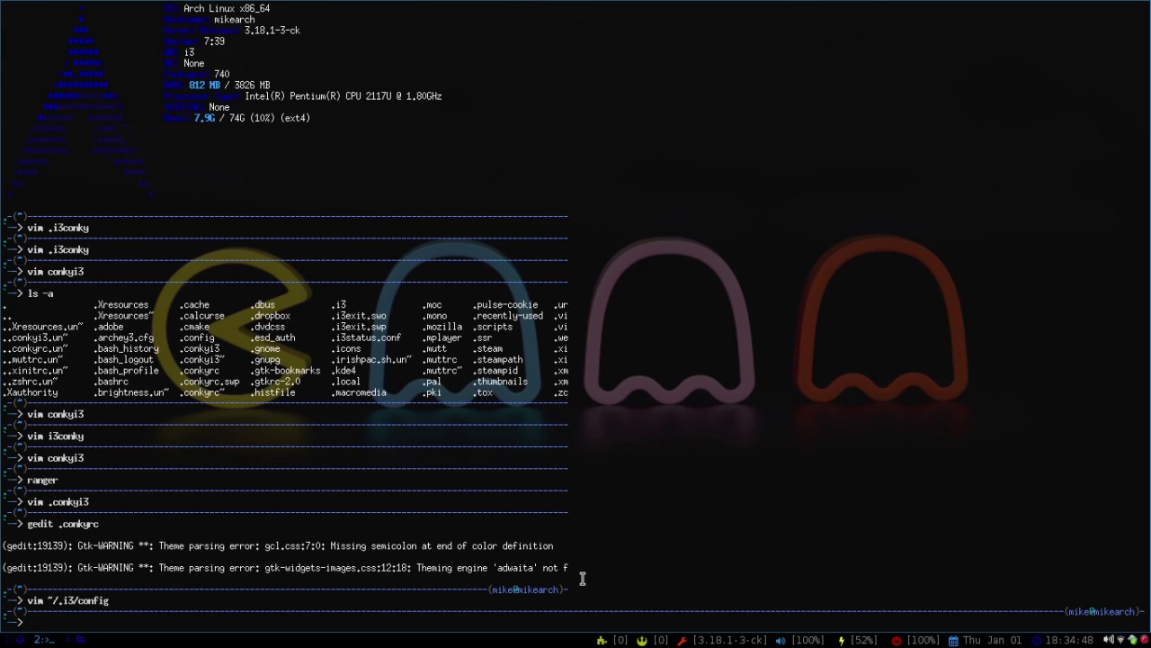
{"action": "key", "text": "super+shift+r"}
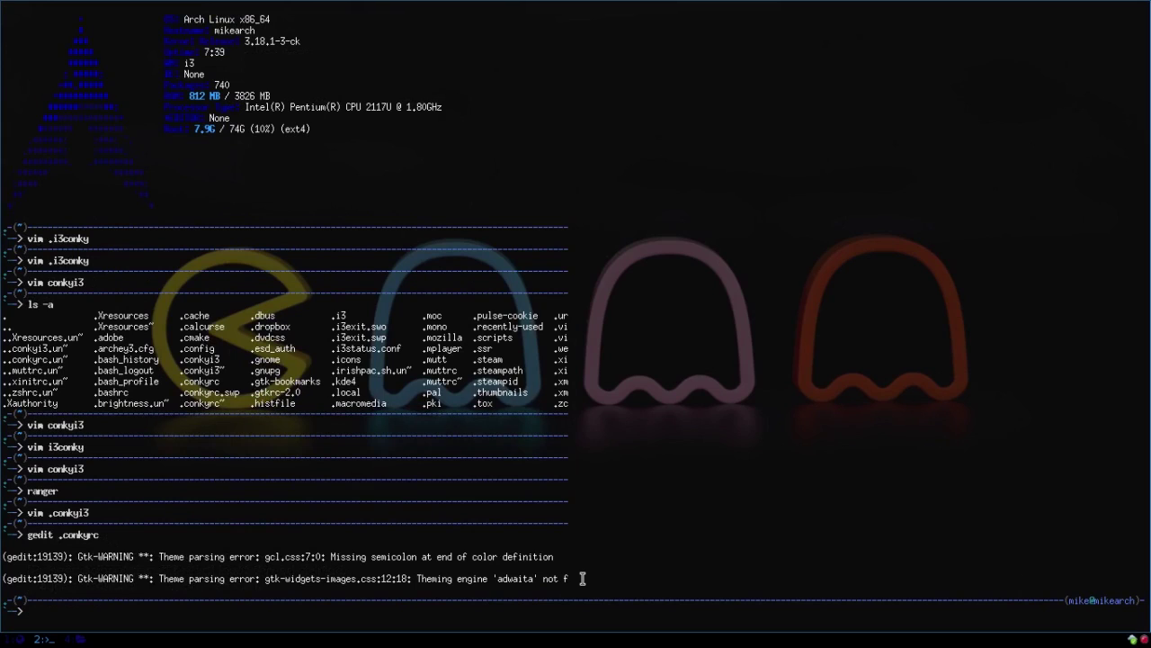